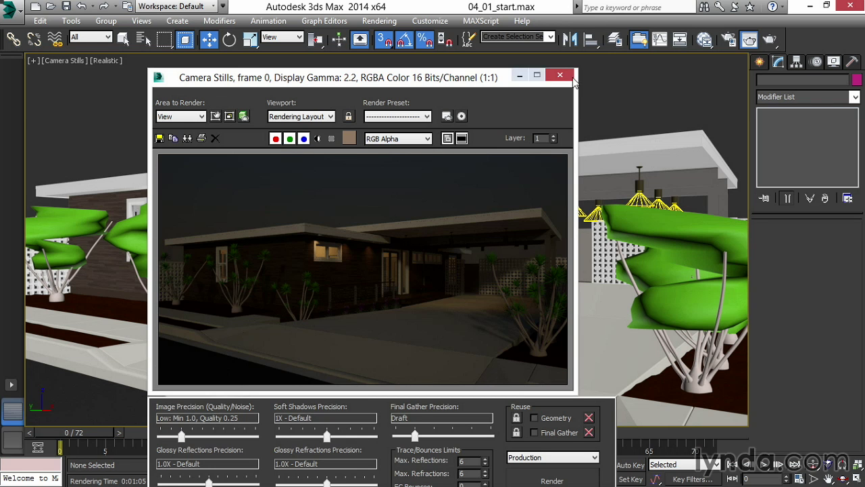
- In the mental ray render settings, set the samples per pixel quality to 0.5 and the maximum to 64
click(728, 39)
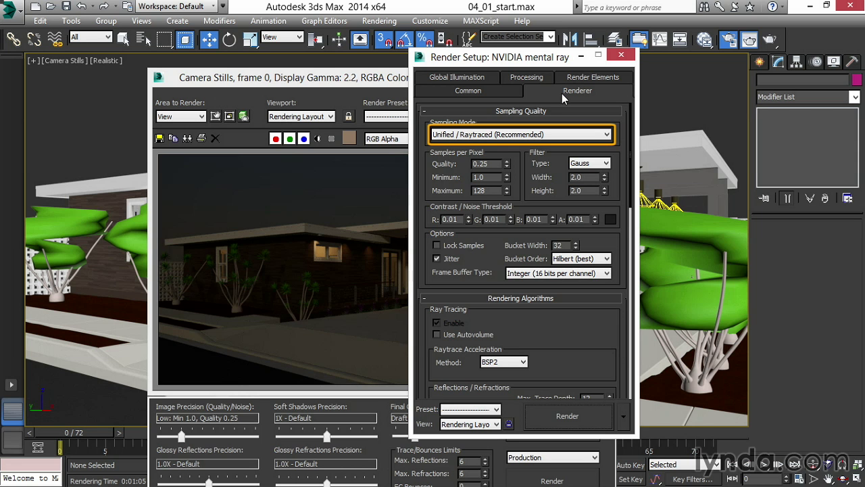
click(607, 134)
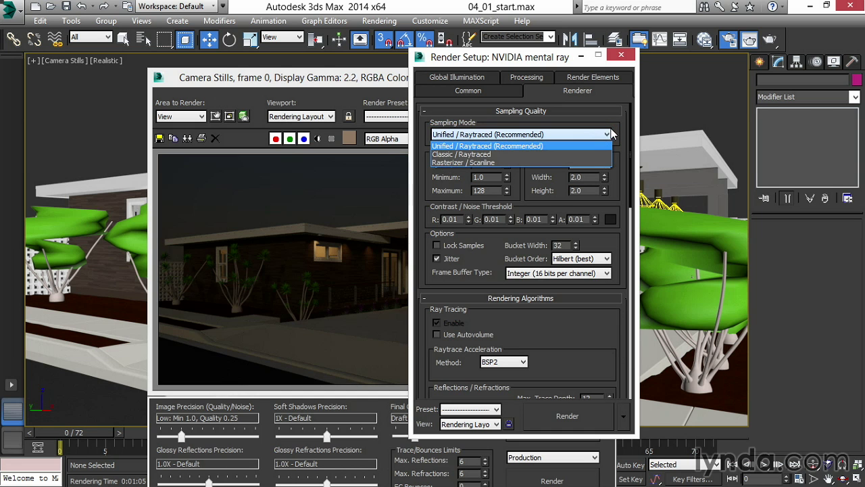
click(623, 126)
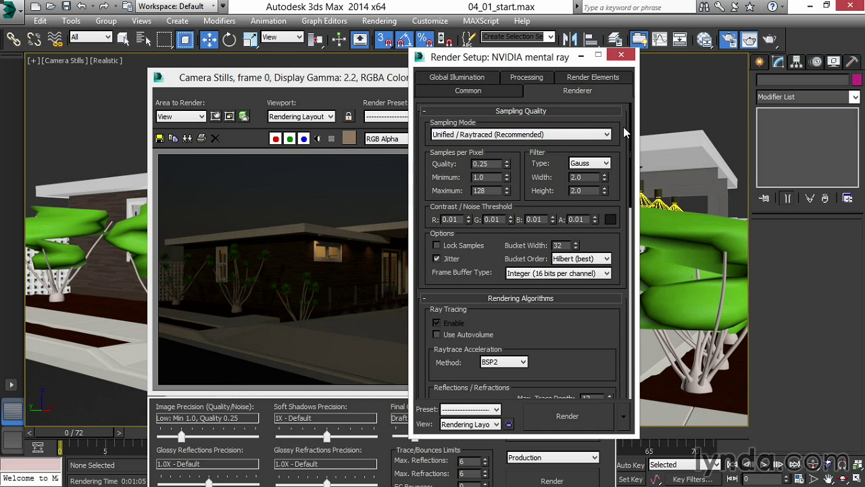
drag(496, 164, 417, 163)
text(.5)
key(Tab)
key(Tab)
text(64)
- Disable refractions in the renderer's Reflections / Refractions settings
mouse_move(561, 363)
mouse_down()
mouse_move(578, 93)
mouse_move(578, 123)
mouse_up()
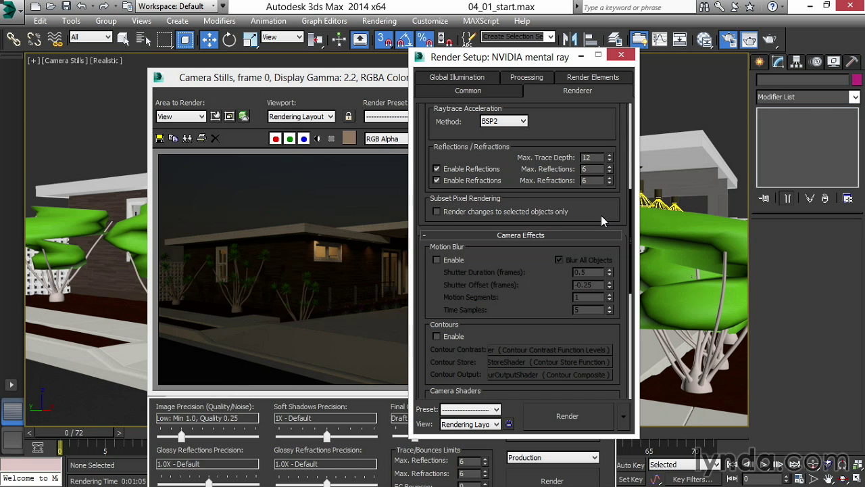
click(437, 180)
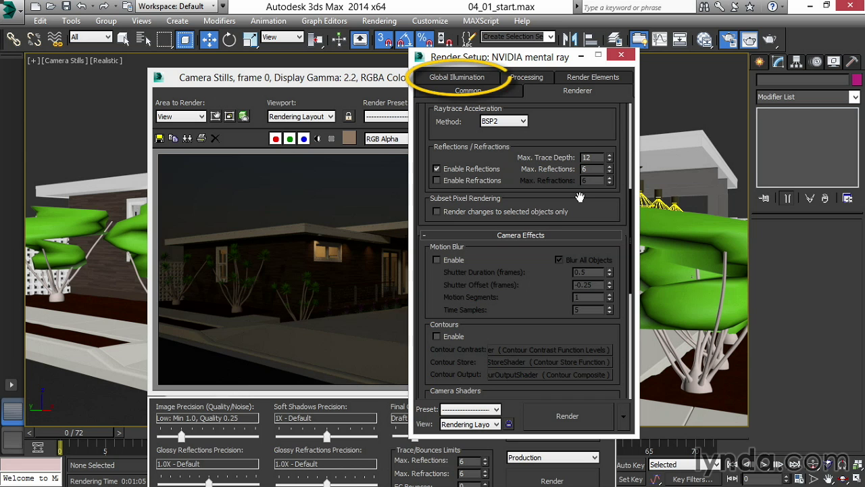
- Set the shadow quality of the IBL skylight illumination to 0.4
click(446, 77)
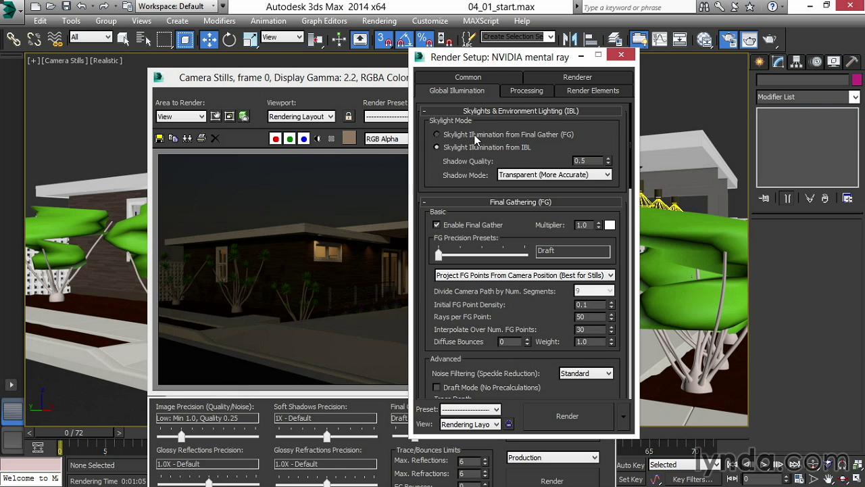
click(547, 174)
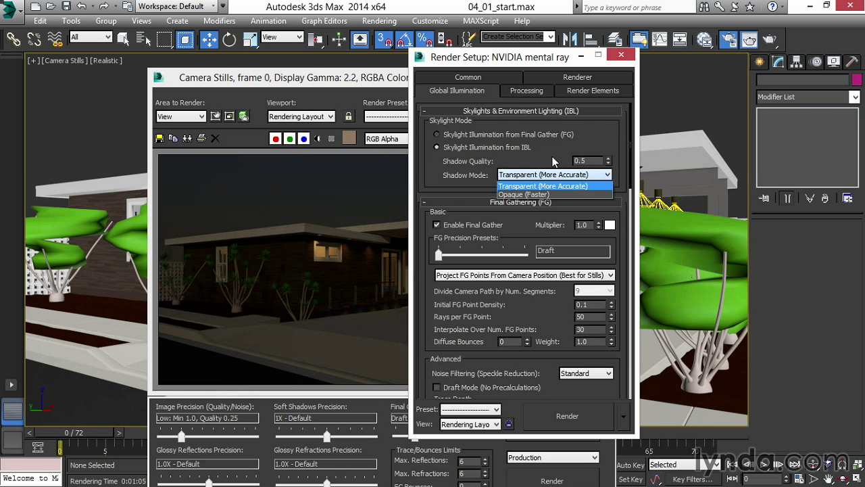
click(424, 178)
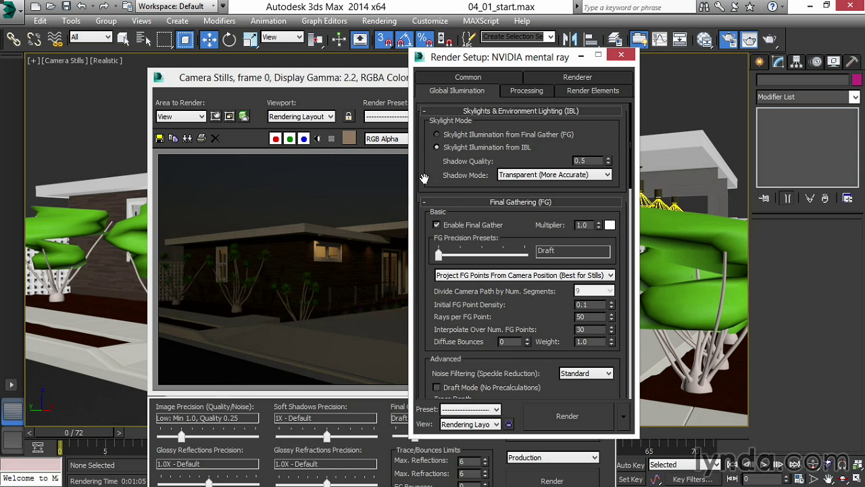
click(592, 159)
key(BackSpace)
text(4)
- Set Final Gather to 2 diffuse bounces and interpolation over 40 FG points
scroll(516, 238, down, 3)
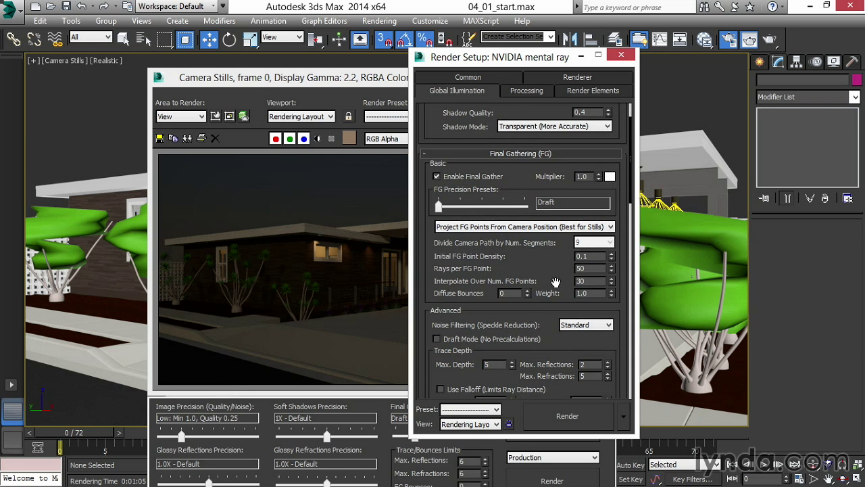
double_click(512, 292)
text(2)
key(Tab)
click(593, 281)
drag(593, 281, 558, 271)
text(40)
key(Return)
- Set the initial FG point density to 0.06 and the rays per FG point to 75
drag(590, 257, 537, 256)
text(0.06)
key(Tab)
text(75)
key(Tab)
click(552, 227)
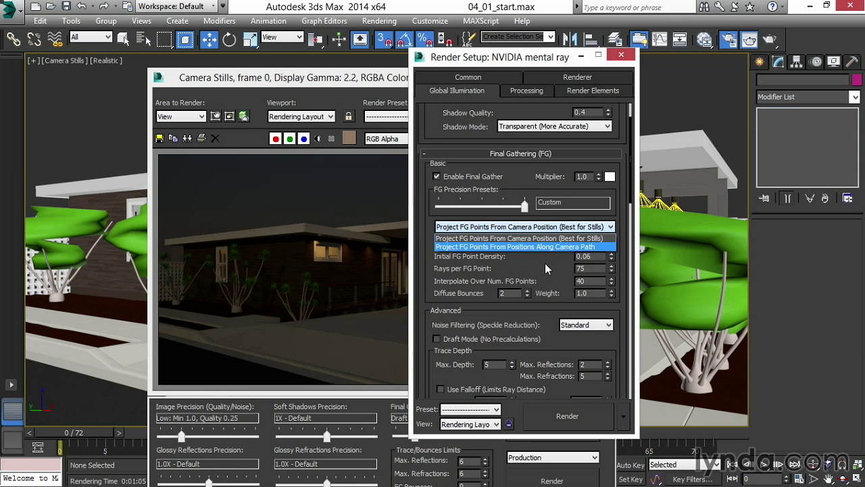
click(545, 265)
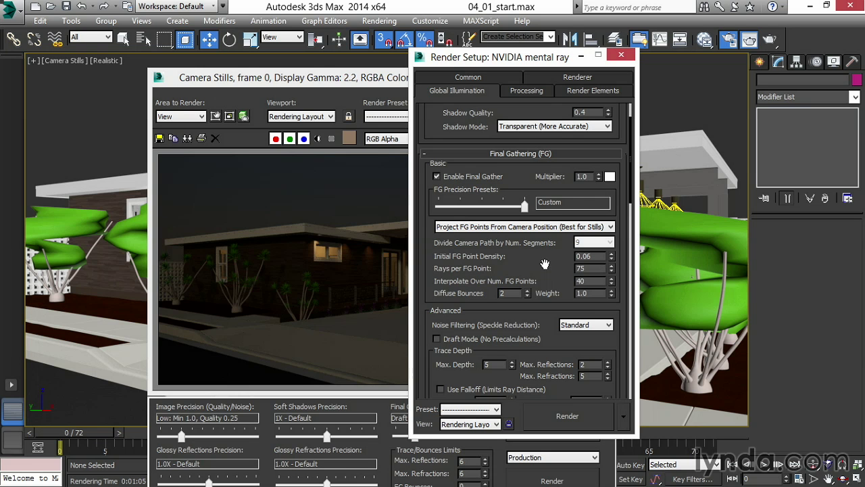
- Render the Camera Stills view with the new settings, placing the rendered frame window clear of the render settings
drag(317, 81, 374, 75)
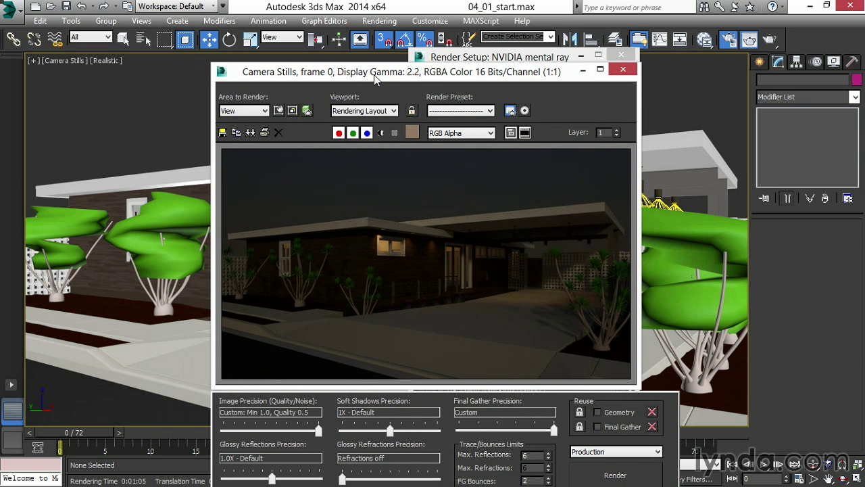
drag(374, 75, 234, 52)
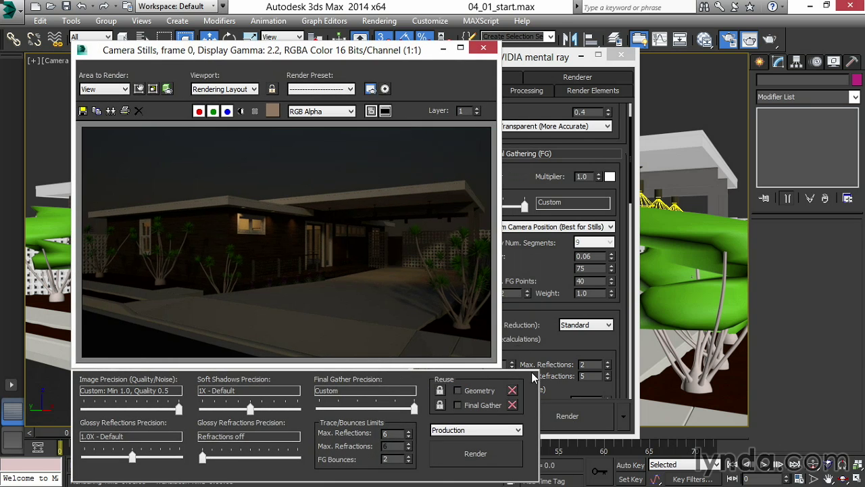
click(567, 415)
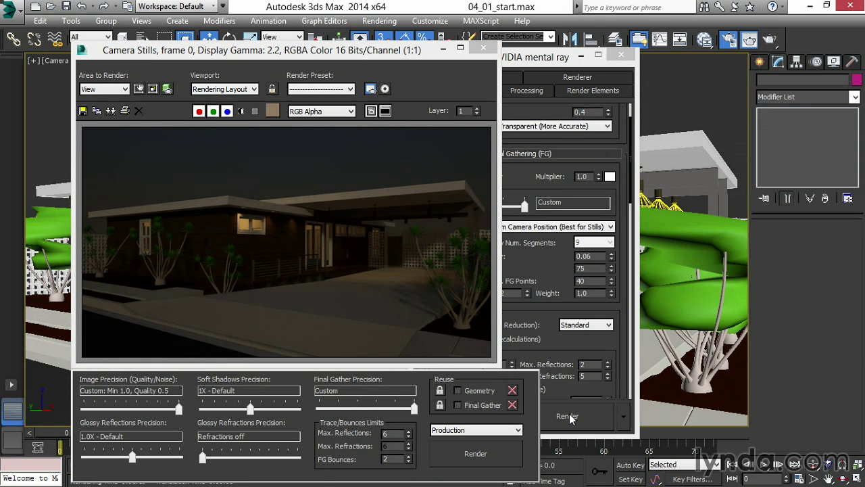
drag(239, 57, 332, 49)
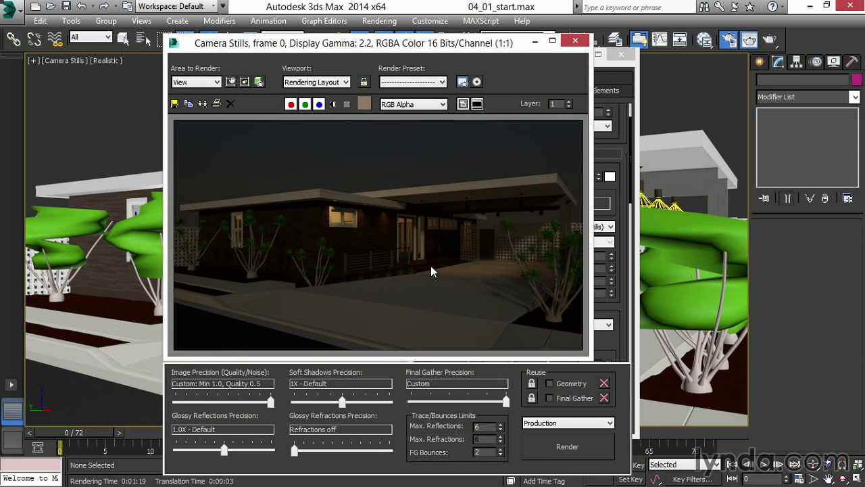